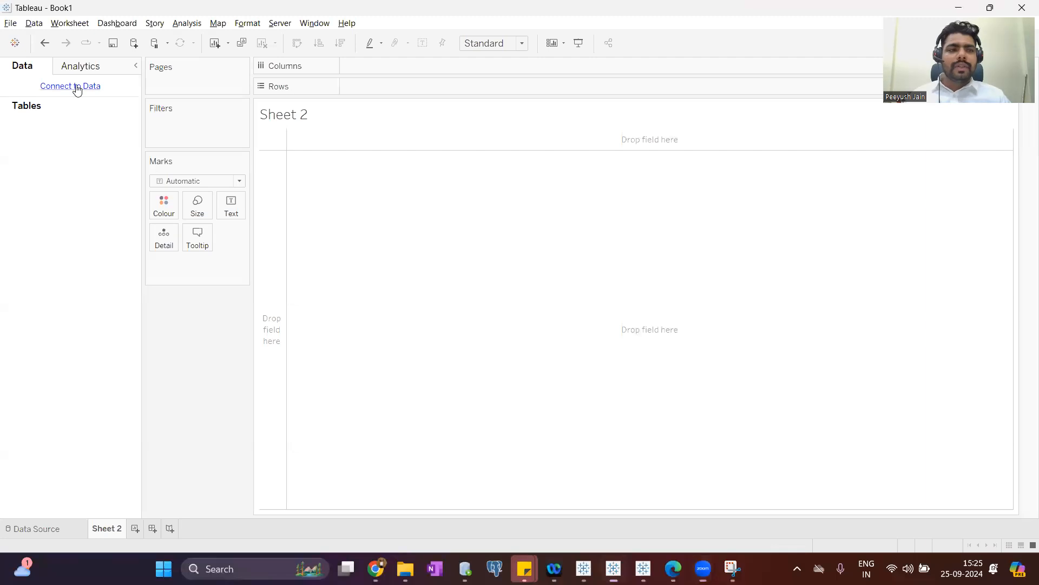
# - Connect to the Sample - Superstore (7) Excel workbook, add its Orders sheet as the base table, and open that table's join canvas
pyautogui.click(185, 120)
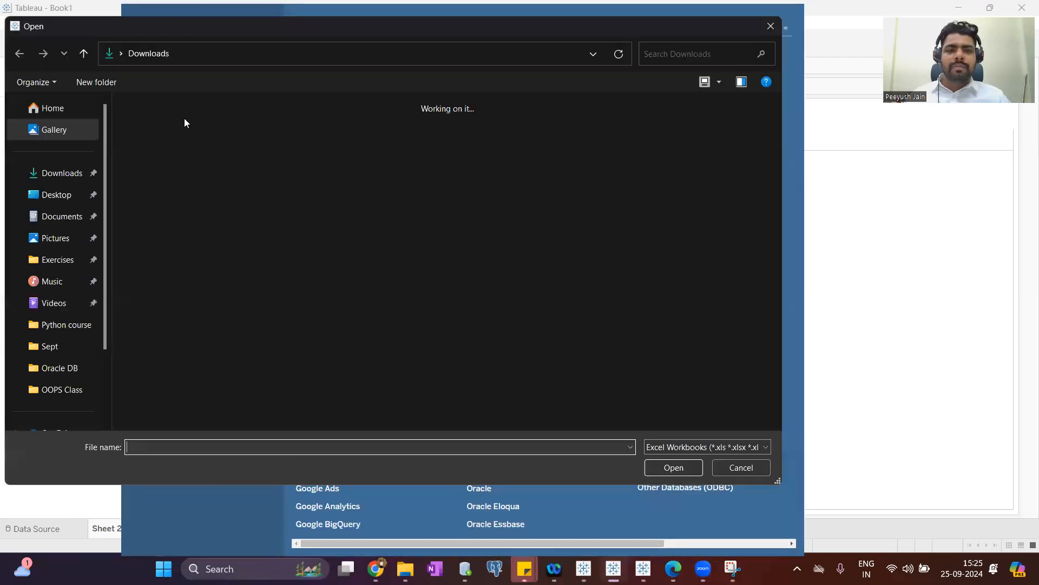
pyautogui.click(149, 150)
pyautogui.doubleClick(149, 150)
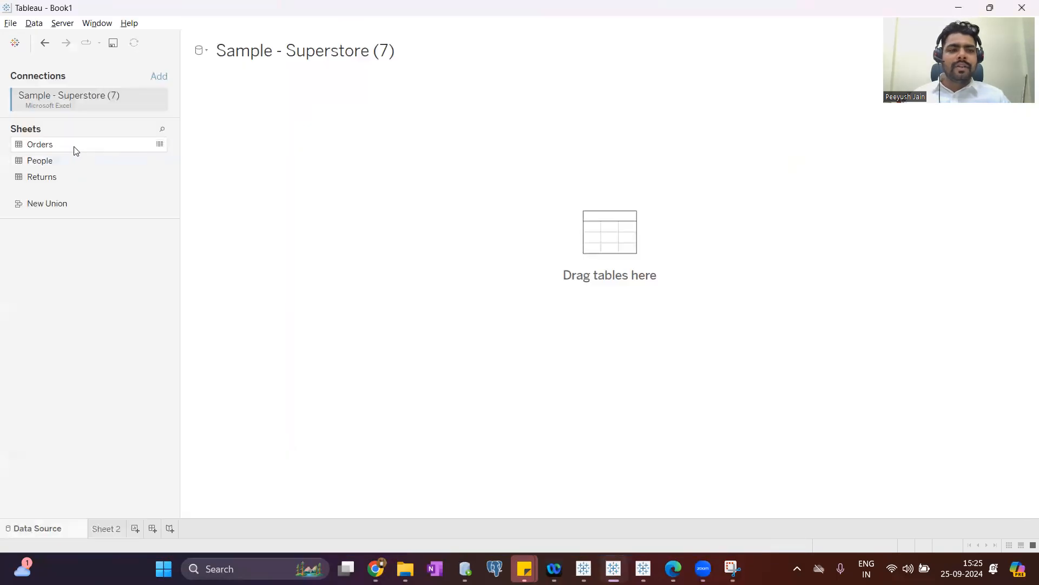
pyautogui.moveTo(76, 151); pyautogui.dragTo(295, 150)
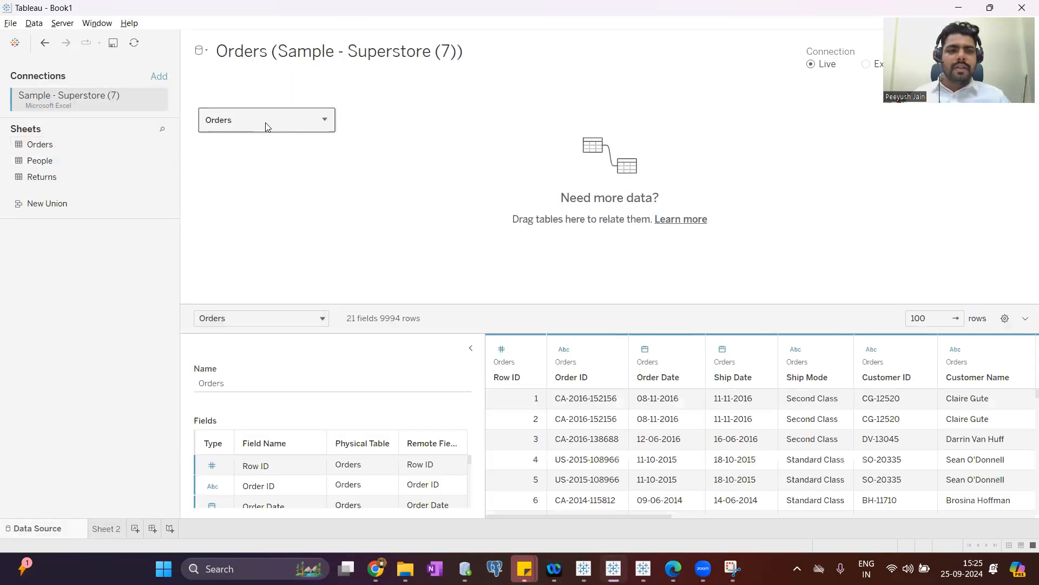
pyautogui.doubleClick(264, 121)
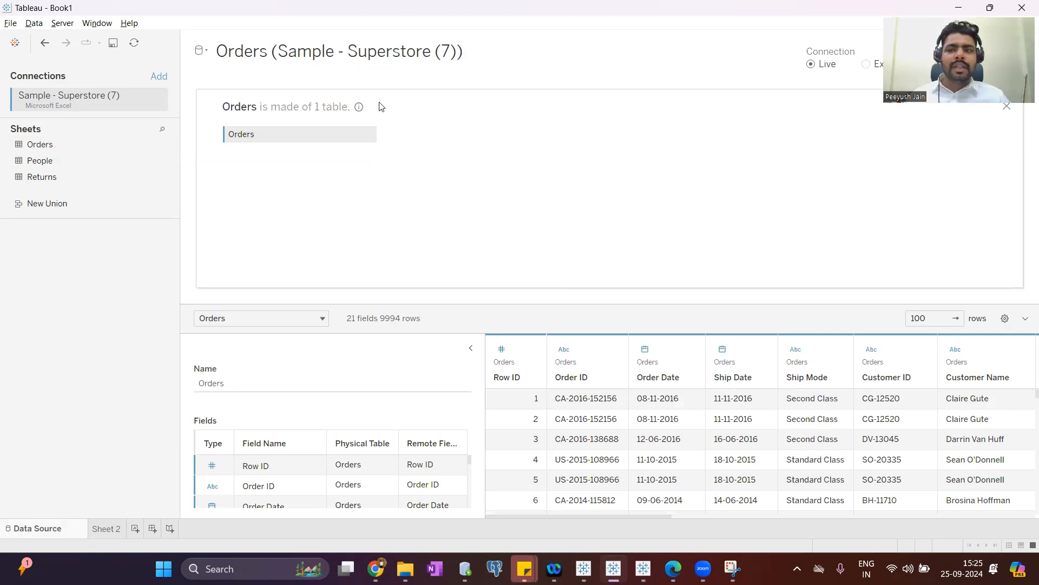
# - Join the Returns sheet to Orders and review the join type and clause
pyautogui.moveTo(86, 179); pyautogui.dragTo(314, 210)
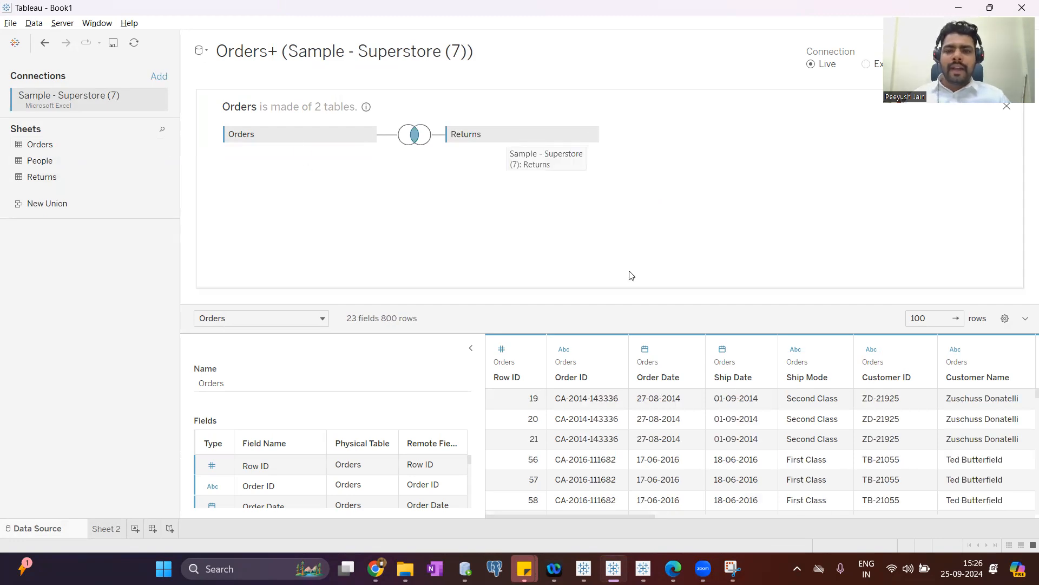
pyautogui.click(414, 134)
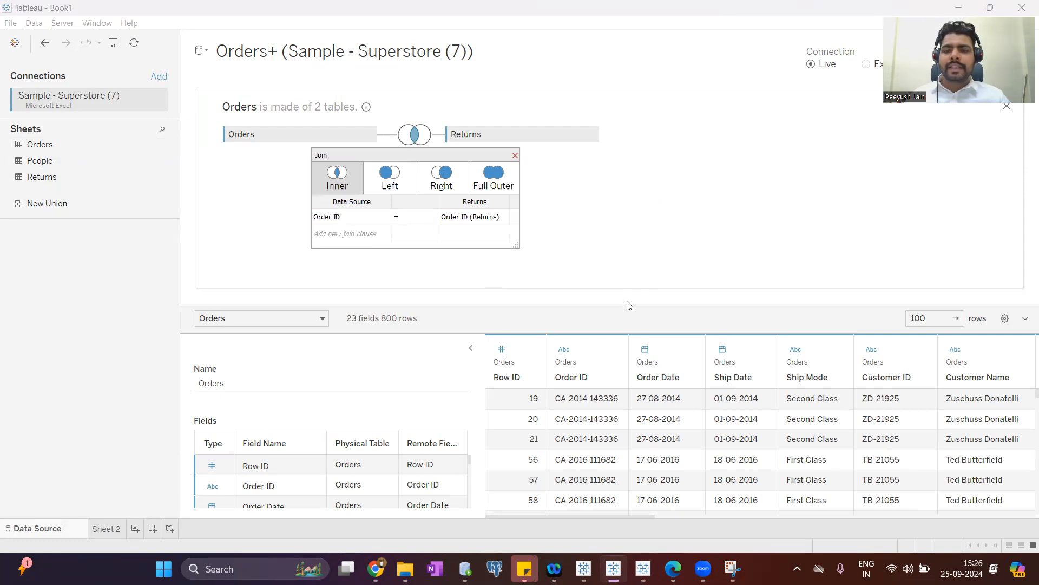
pyautogui.moveTo(628, 301); pyautogui.dragTo(620, 258)
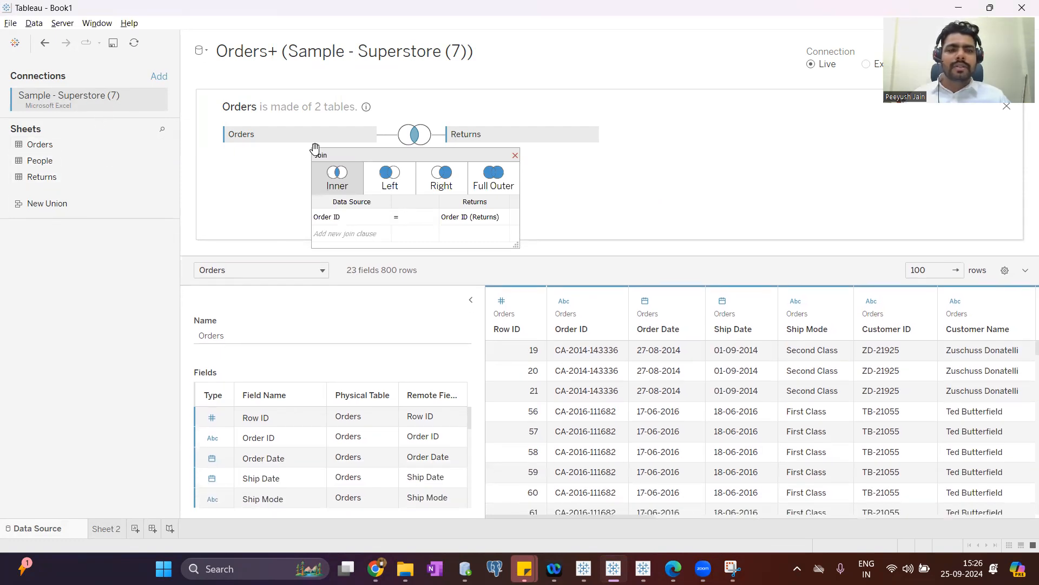
pyautogui.click(514, 155)
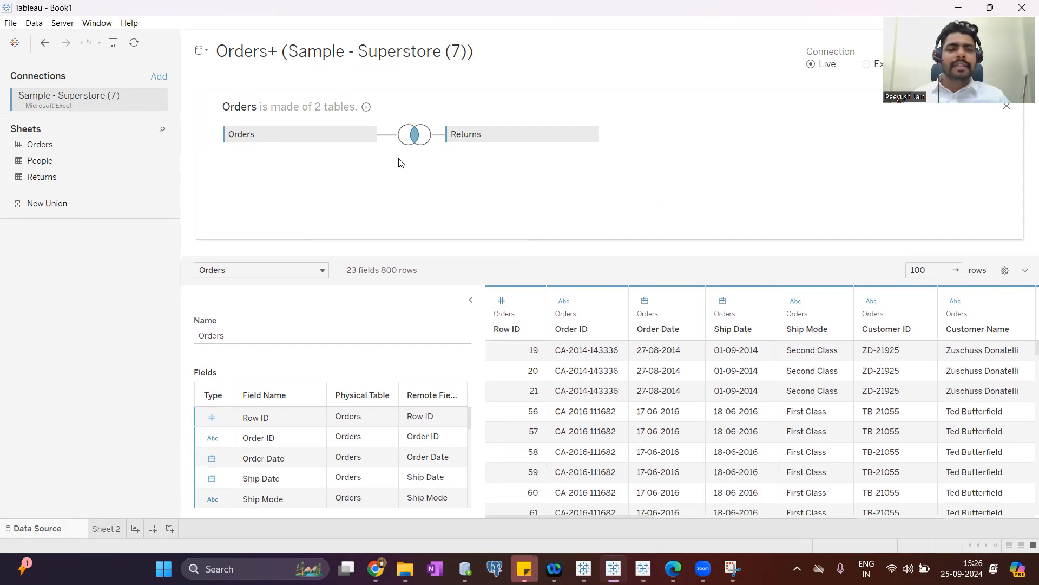
# - Remove the Returns table from the Orders join
pyautogui.click(592, 134)
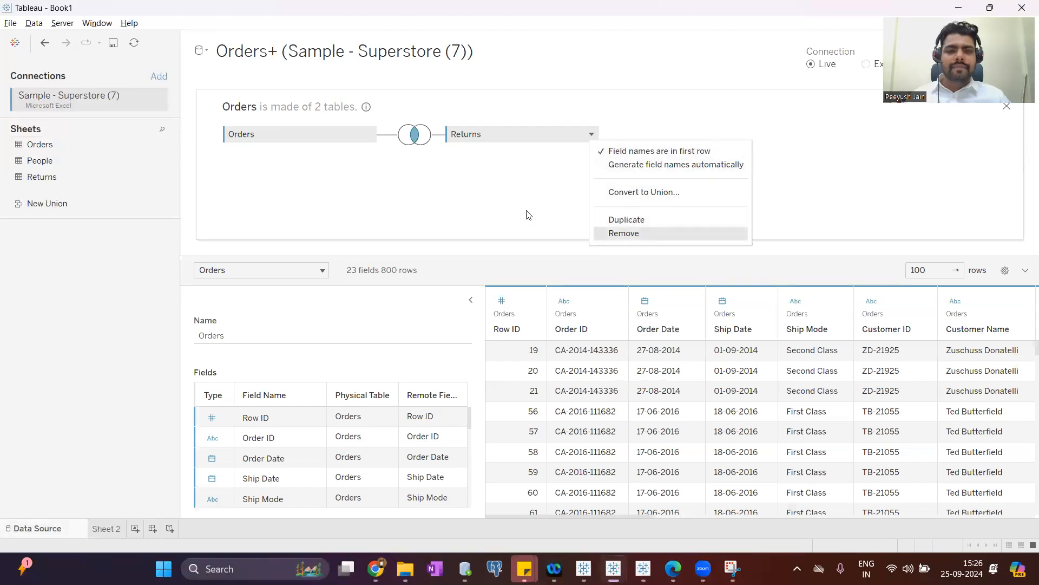
pyautogui.click(625, 233)
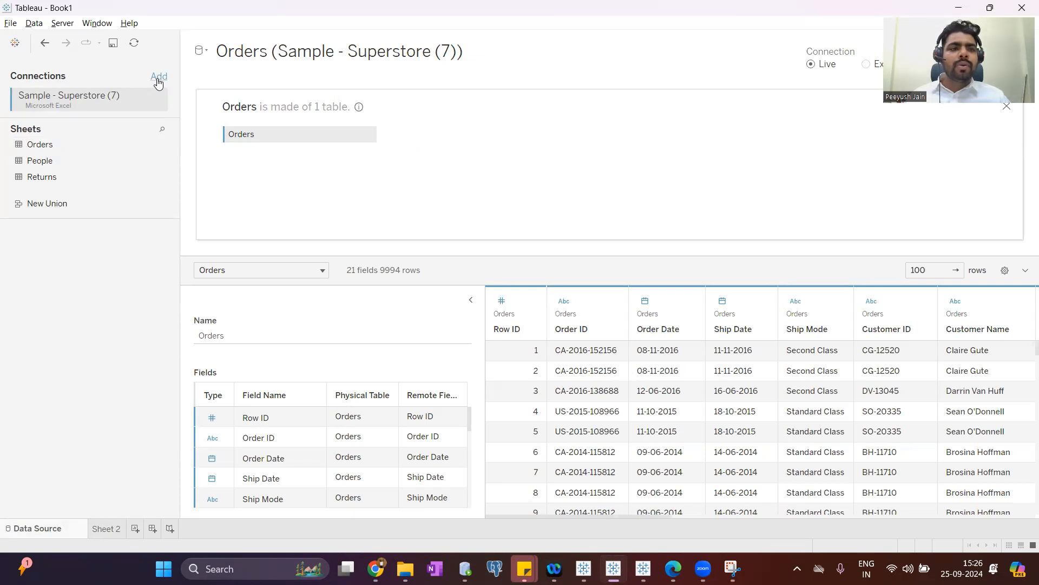
# - Add an Oracle connection to the data source, entering the account password to sign in
pyautogui.click(158, 77)
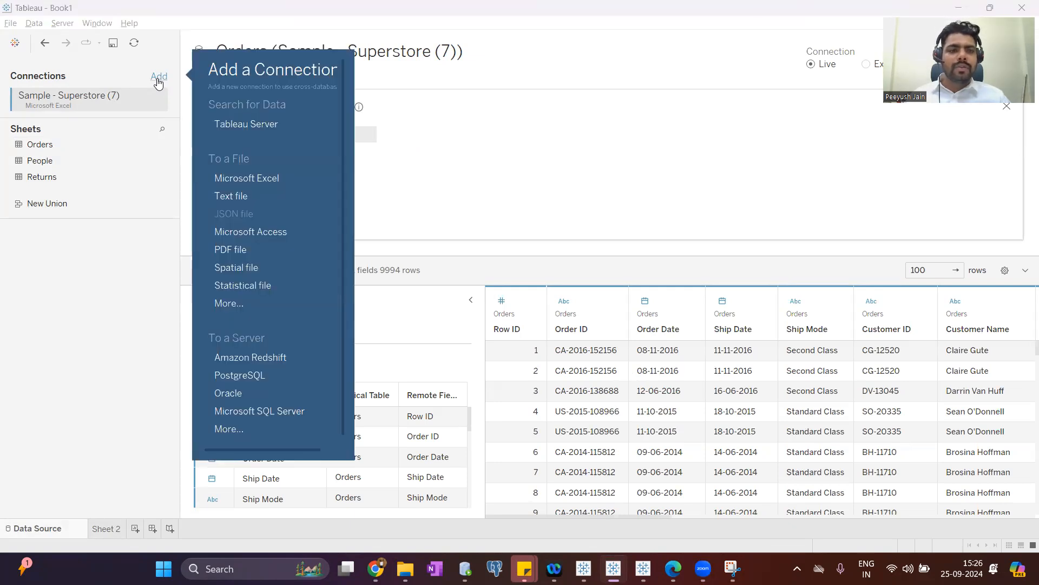
pyautogui.click(240, 396)
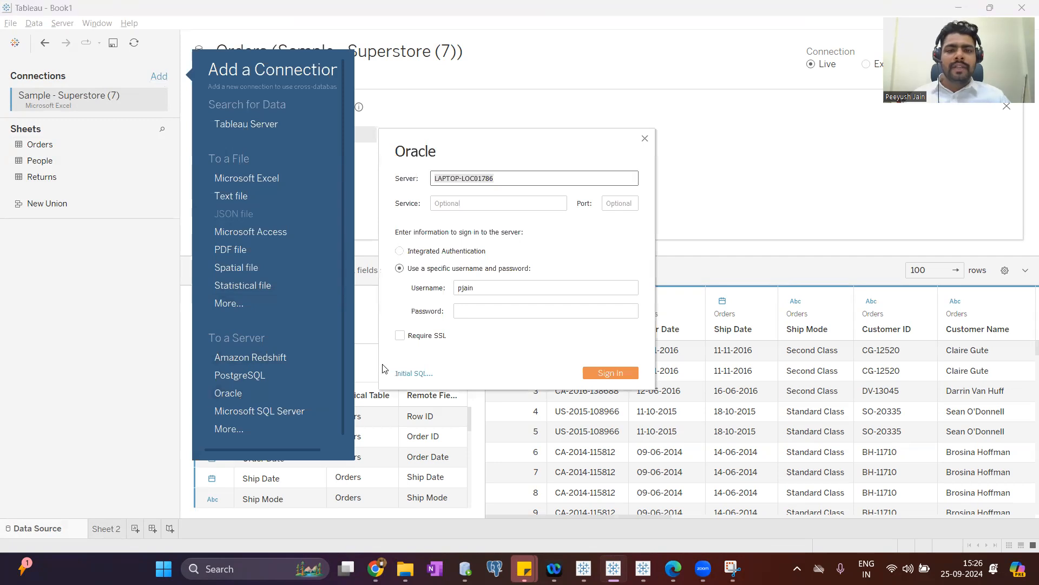
pyautogui.click(472, 311)
pyautogui.write('•••')
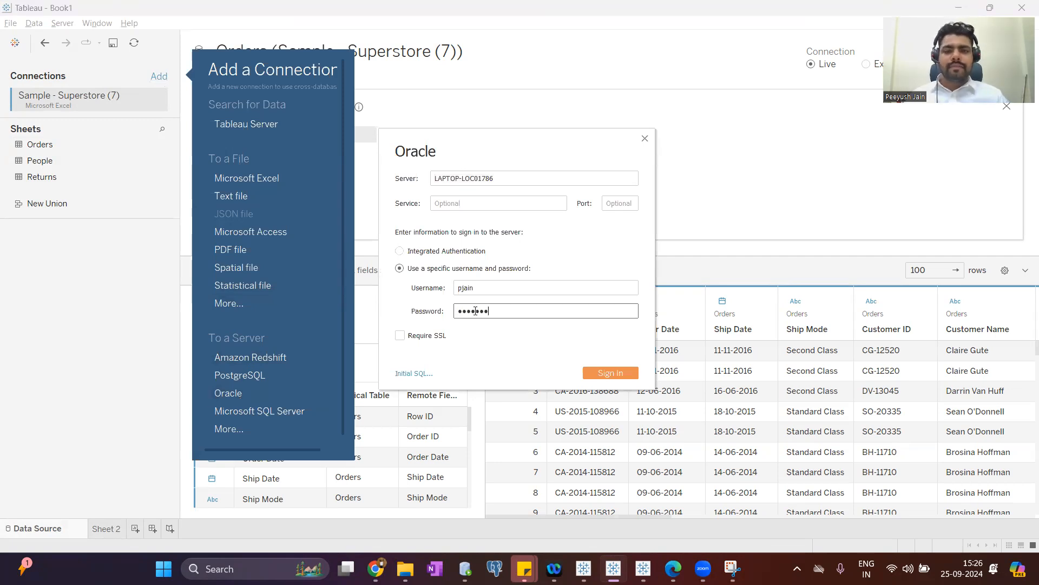
pyautogui.write('••••')
pyautogui.press('Return')
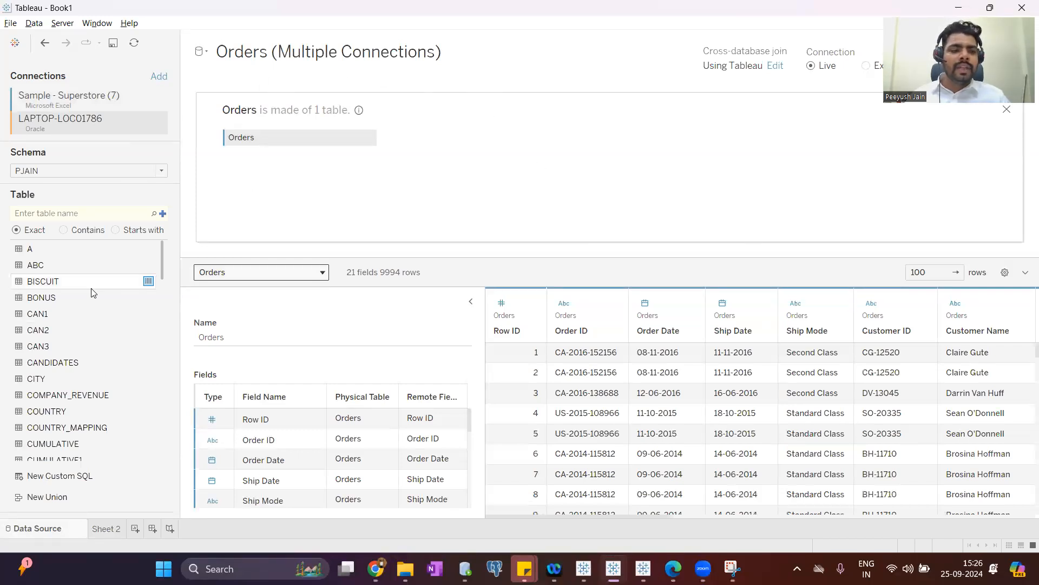
# - Search the Oracle tables for "sampl", switching the match mode from Exact to Contains
pyautogui.scroll(-3, 84, 277)
pyautogui.click(65, 214)
pyautogui.write('sampl')
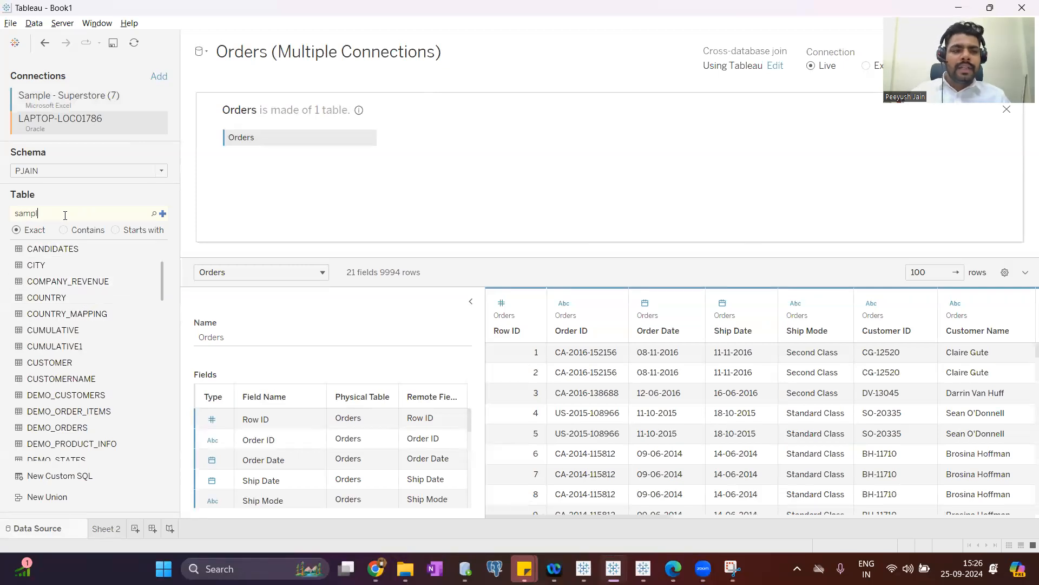
pyautogui.press('Return')
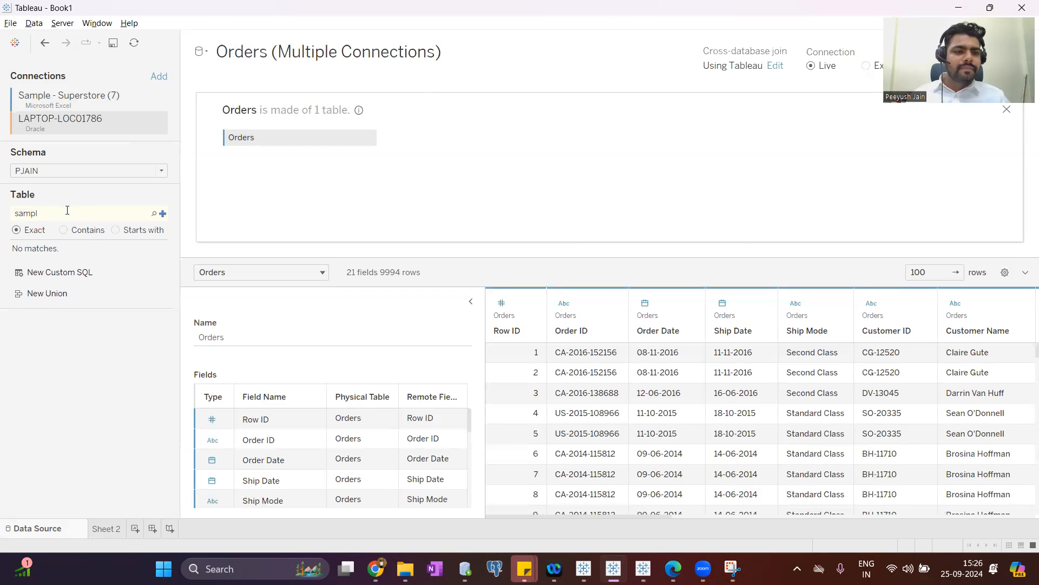
pyautogui.click(69, 230)
pyautogui.click(154, 214)
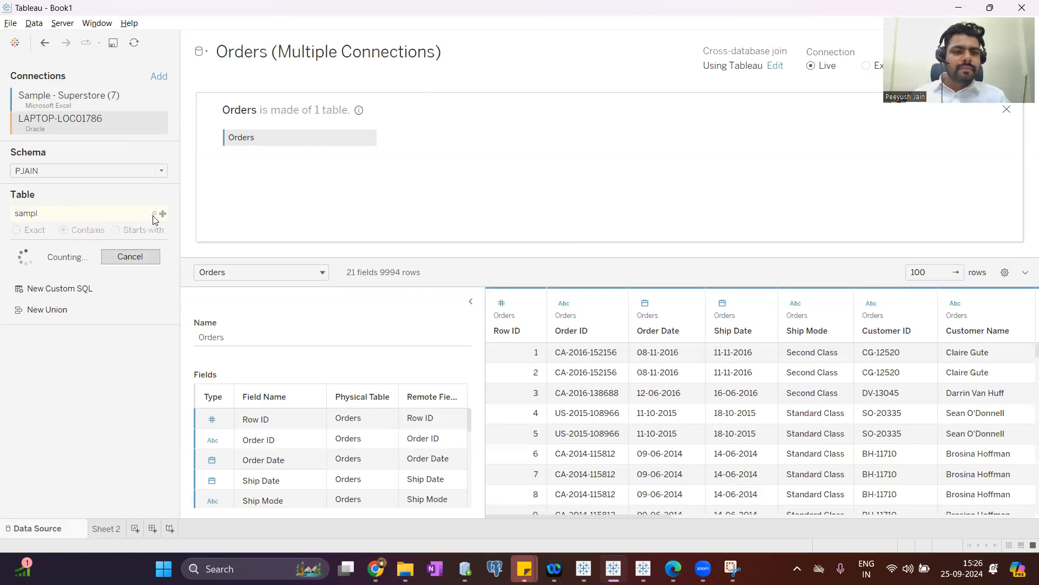
# - Try searching the Oracle tables for "Sample" and clear the search text
pyautogui.hotkey('ctrl', 'a')
pyautogui.write('Sample')
pyautogui.press('Return')
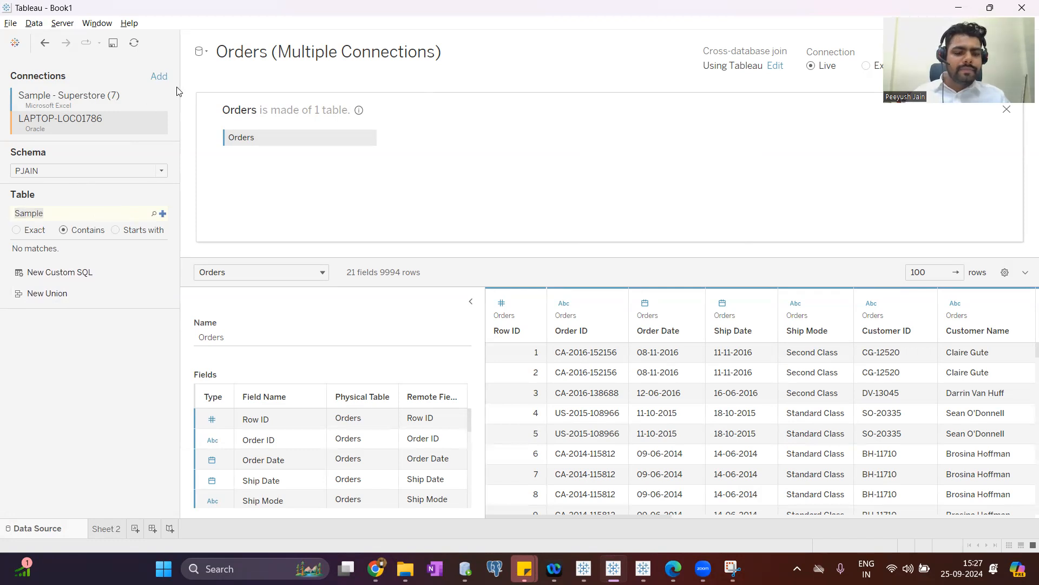
pyautogui.click(103, 171)
pyautogui.click(87, 213)
pyautogui.press('BackSpace')
pyautogui.write('sa')
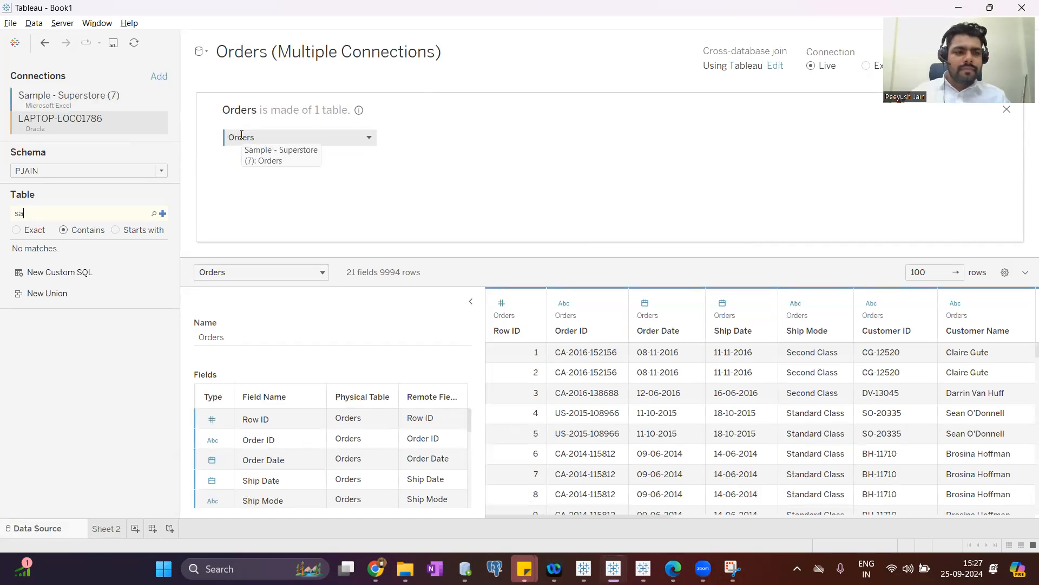
pyautogui.press('BackSpace')
pyautogui.press('BackSpace')
pyautogui.press('BackSpace')
pyautogui.press('BackSpace')
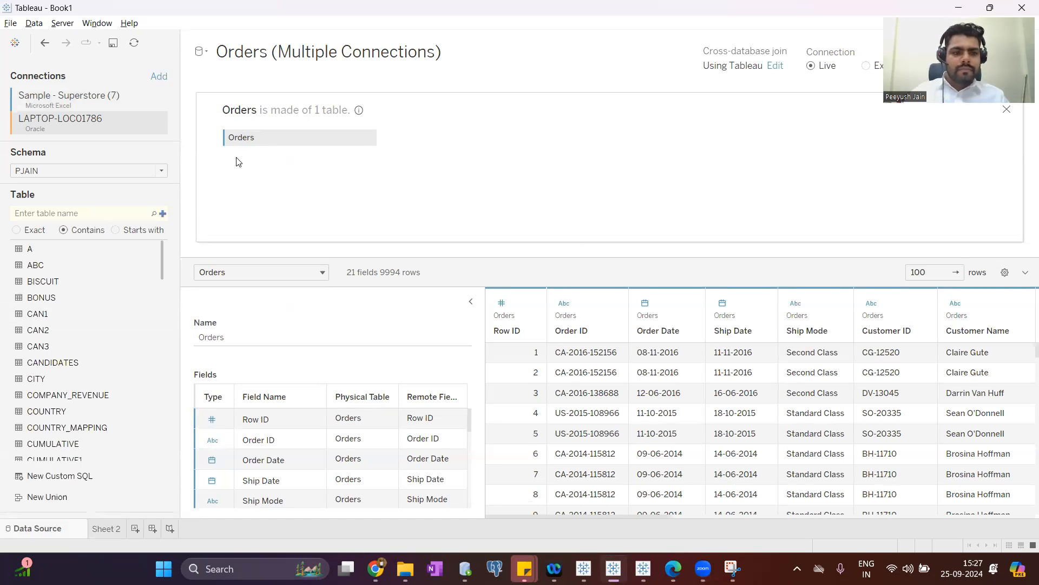
# - Search the Oracle tables for "SAMPLE" and add the SAMPLESUPER table to the canvas beside Orders
pyautogui.click(100, 213)
pyautogui.write('SAMPLE')
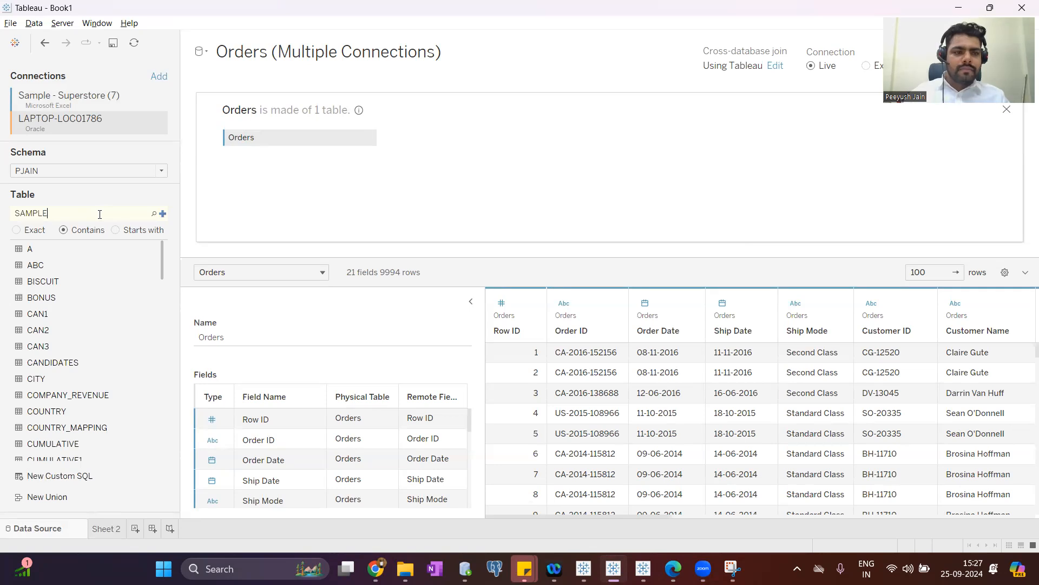
pyautogui.press('Return')
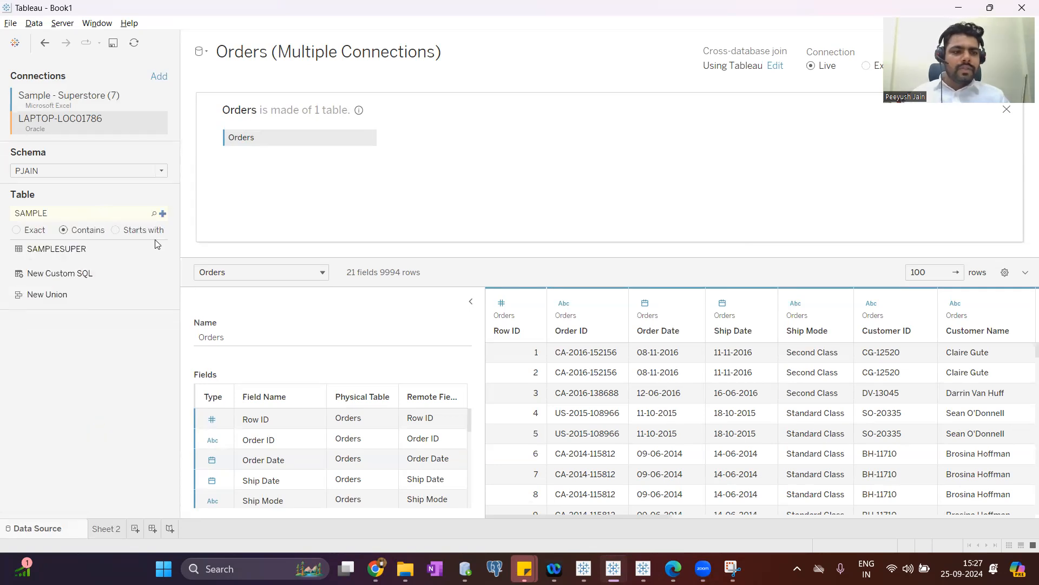
pyautogui.moveTo(53, 252); pyautogui.dragTo(486, 172)
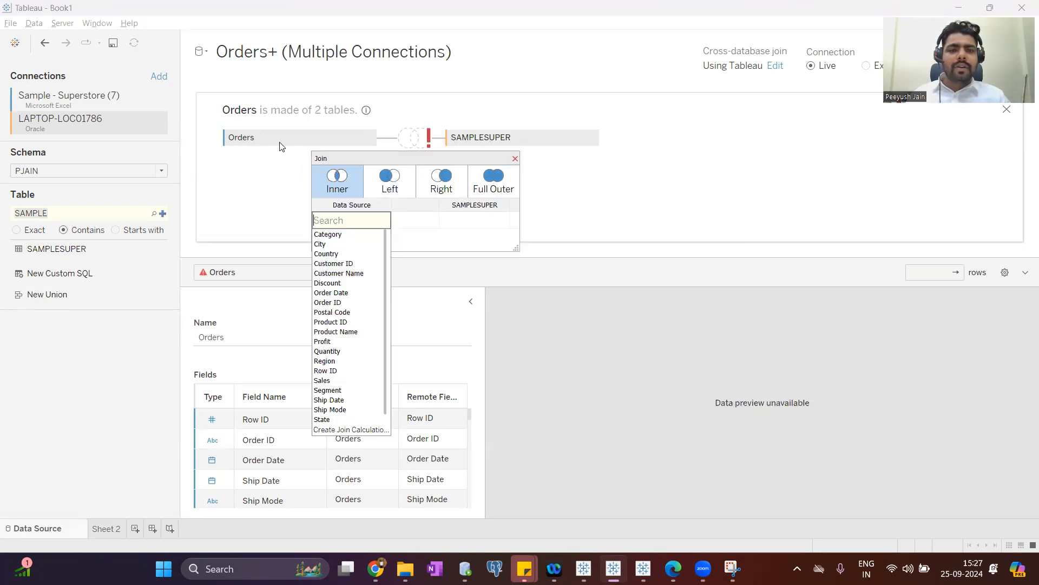
pyautogui.click(531, 120)
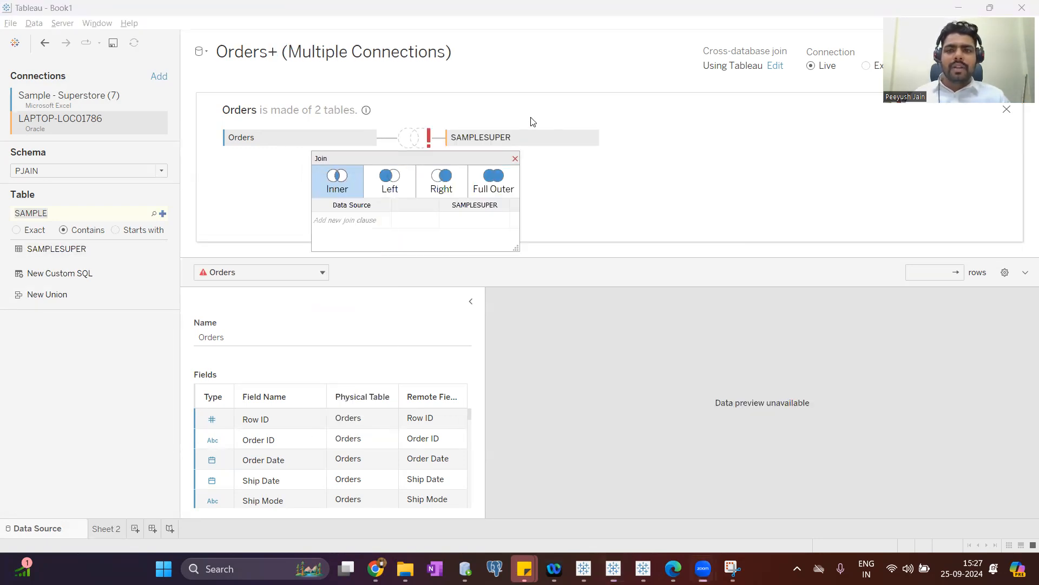
pyautogui.moveTo(226, 154); pyautogui.dragTo(272, 154)
pyautogui.moveTo(129, 99); pyautogui.dragTo(167, 90)
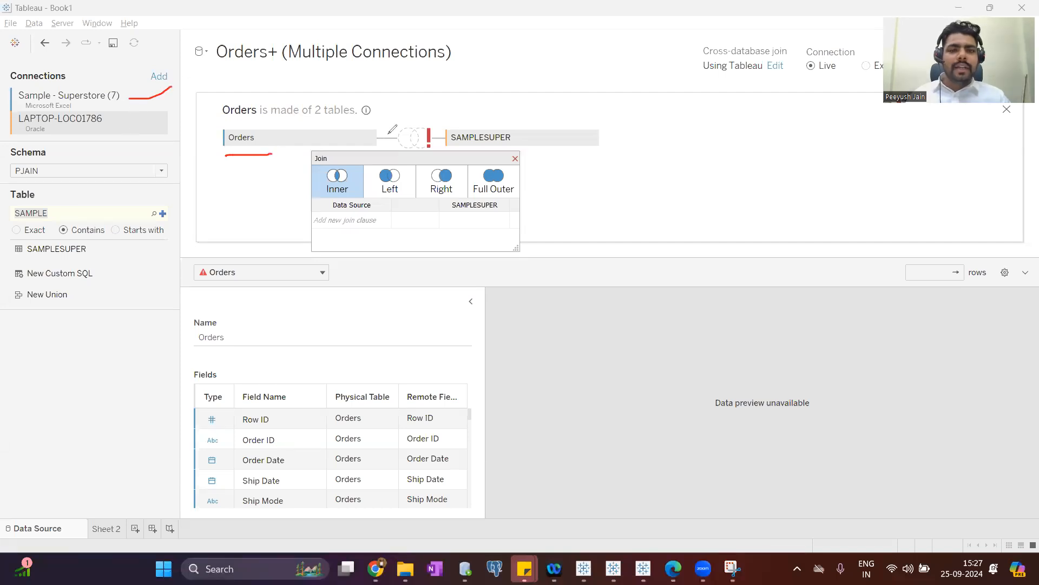
pyautogui.moveTo(447, 123); pyautogui.dragTo(535, 123)
pyautogui.moveTo(42, 138); pyautogui.dragTo(69, 137)
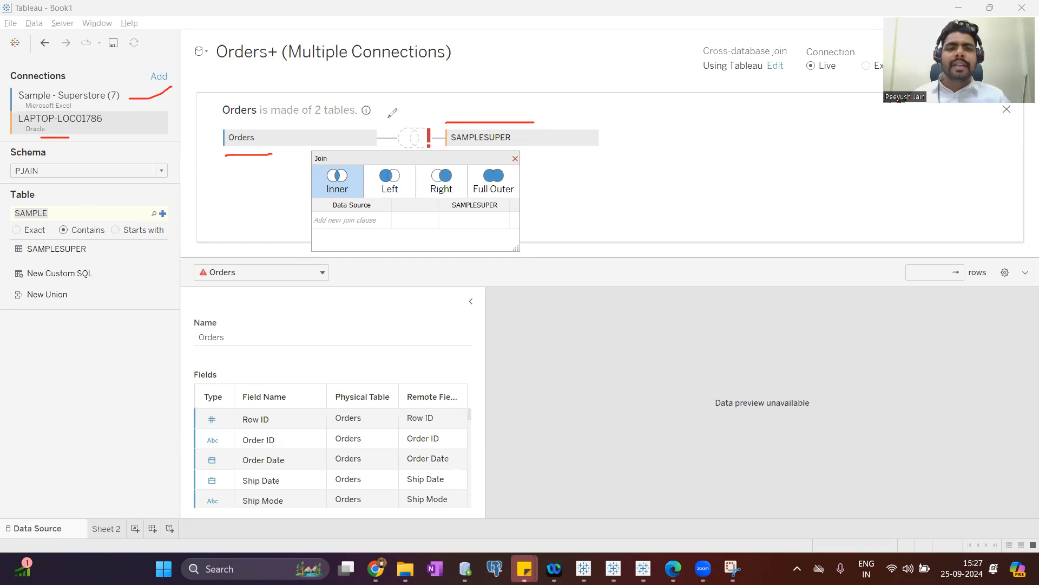
pyautogui.moveTo(424, 120); pyautogui.dragTo(407, 117)
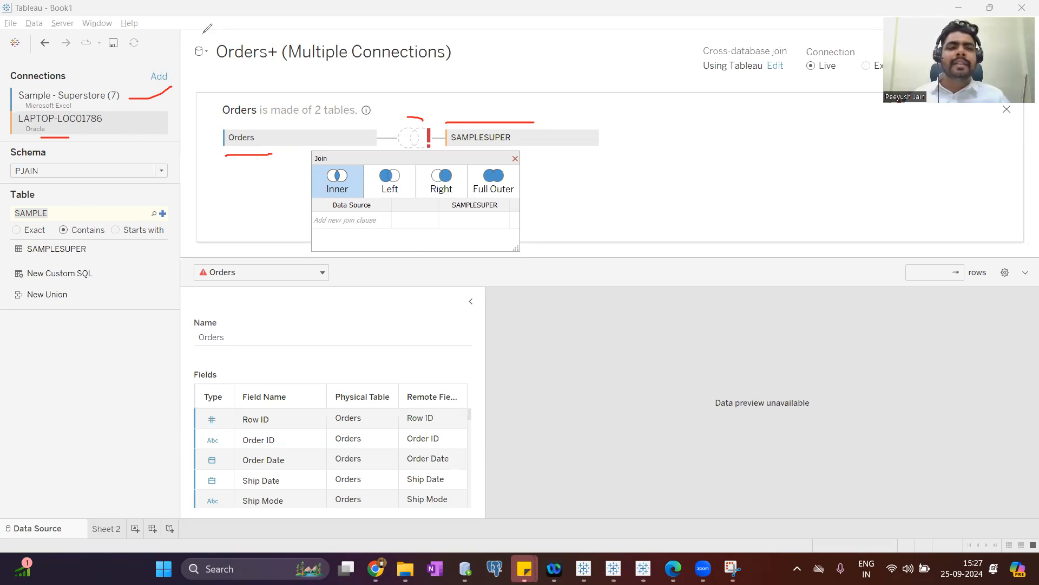
pyautogui.click(616, 58)
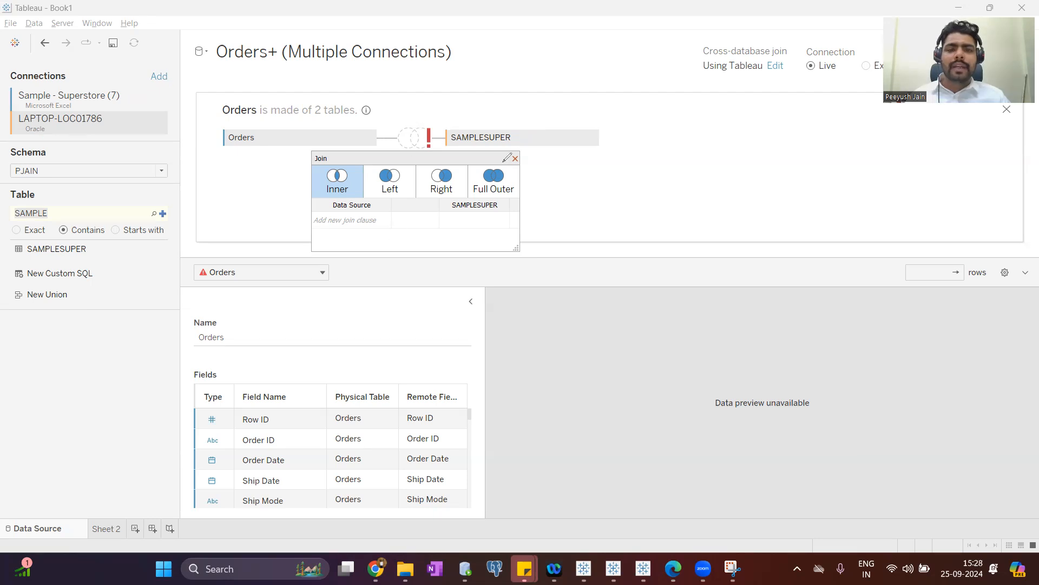
# - Define the inner join between Orders and SAMPLESUPER with the clause Category = Category1
pyautogui.click(363, 222)
pyautogui.click(358, 238)
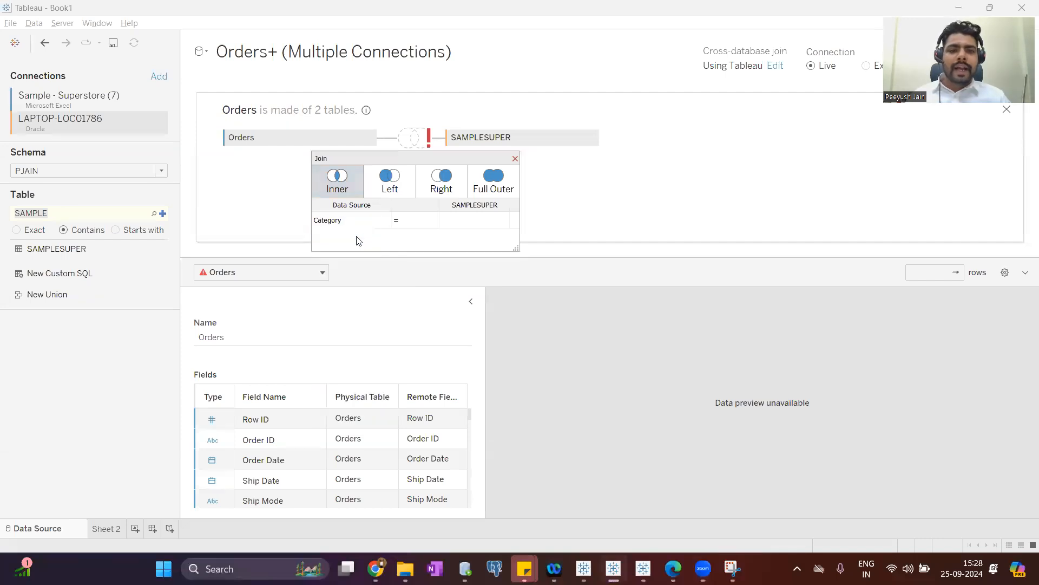
pyautogui.click(471, 236)
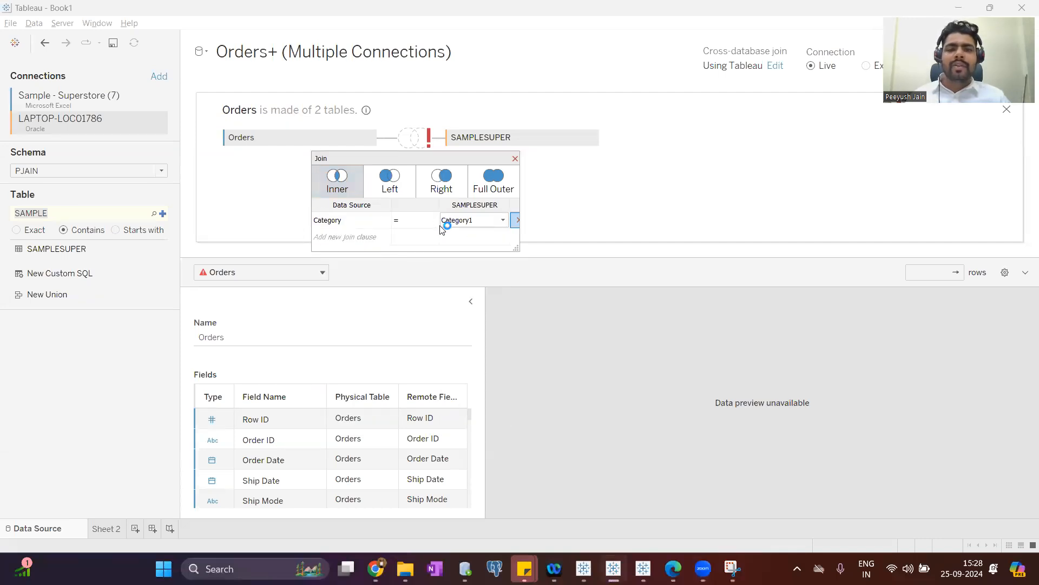
pyautogui.click(515, 158)
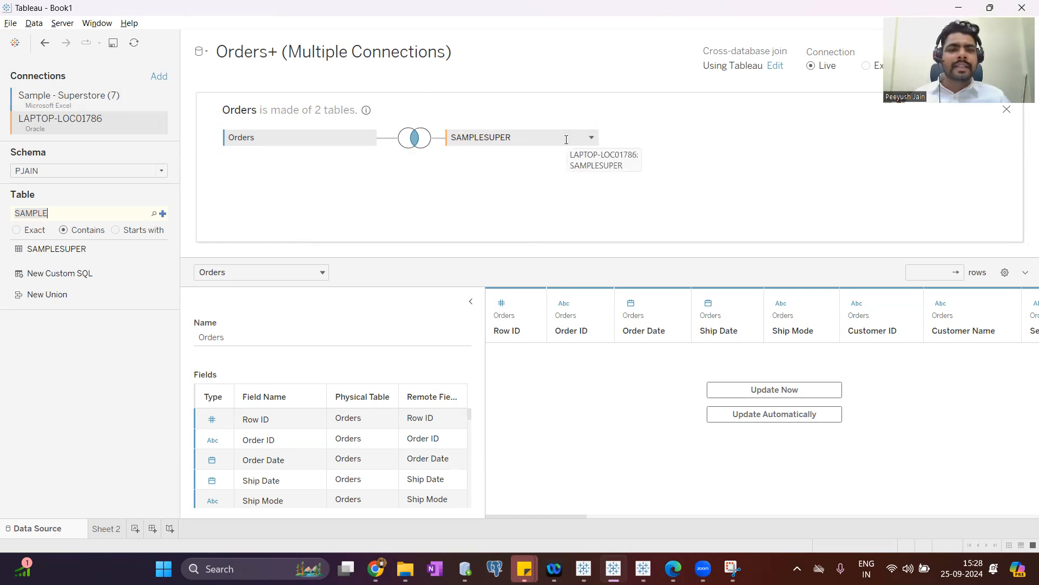
# - Add a Microsoft SQL Server connection alongside the Excel and Oracle connections and sign in to it
pyautogui.click(113, 97)
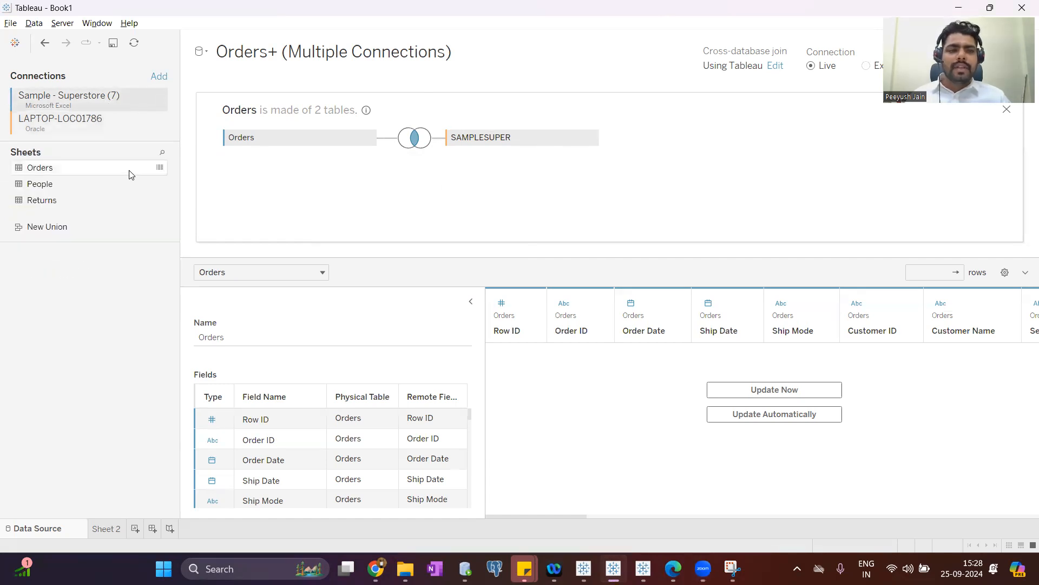
pyautogui.click(158, 76)
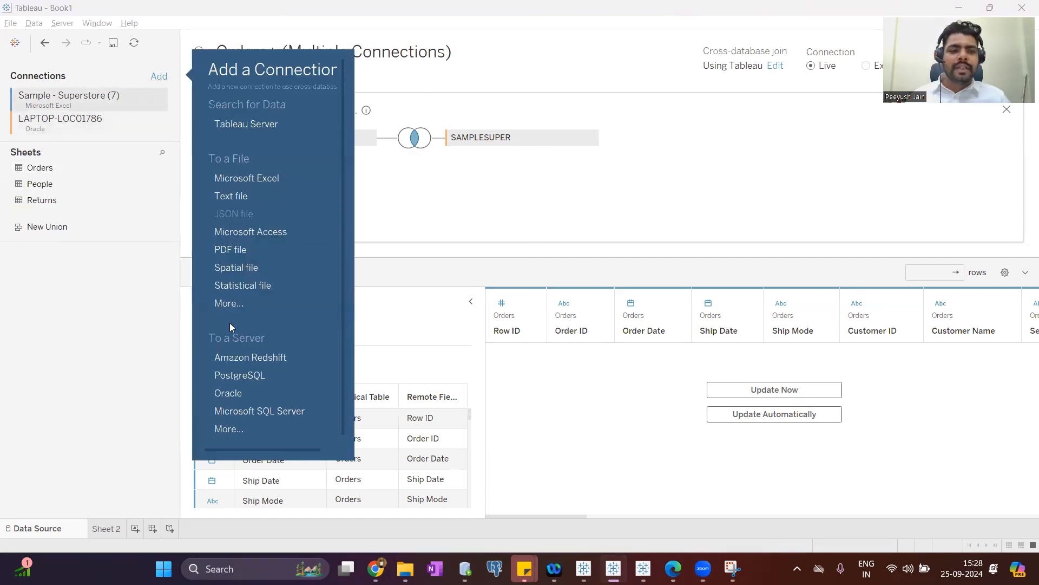
pyautogui.click(254, 412)
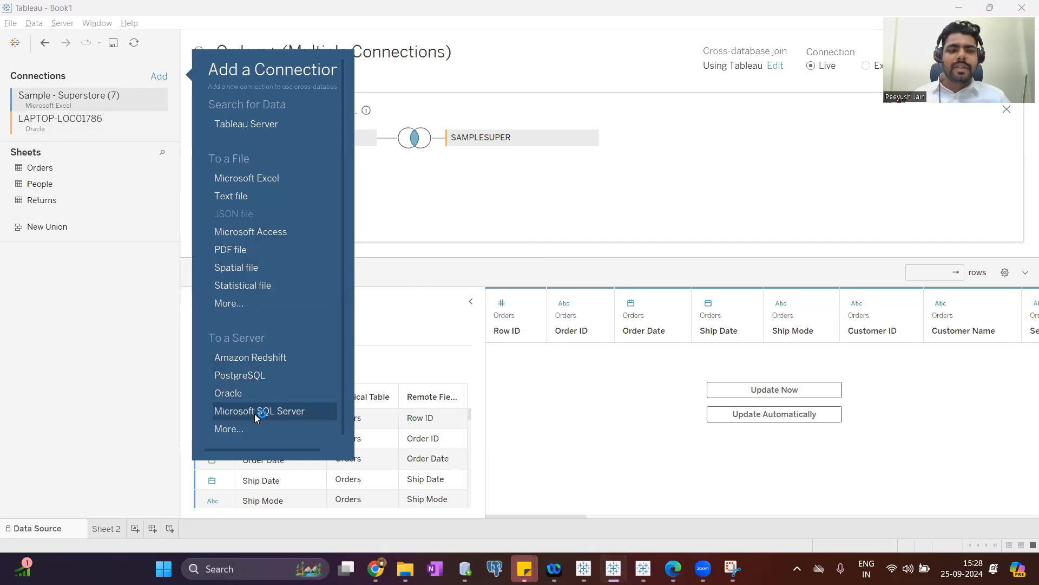
pyautogui.click(385, 381)
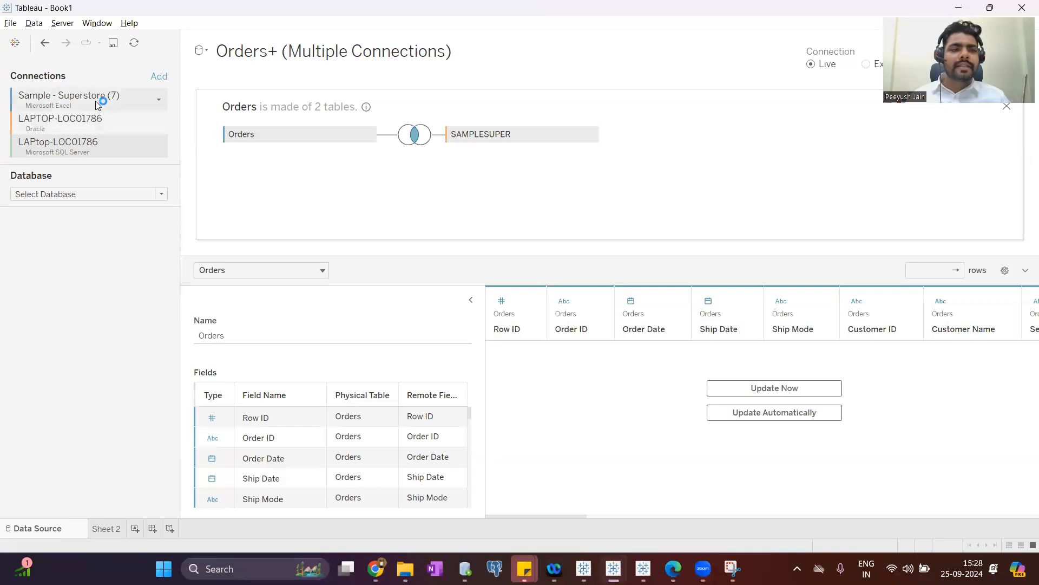
# - Choose the master database for the Microsoft SQL Server connection and add its emp table to the canvas below SAMPLESUPER
pyautogui.click(95, 100)
pyautogui.click(88, 123)
pyautogui.click(86, 145)
pyautogui.click(86, 193)
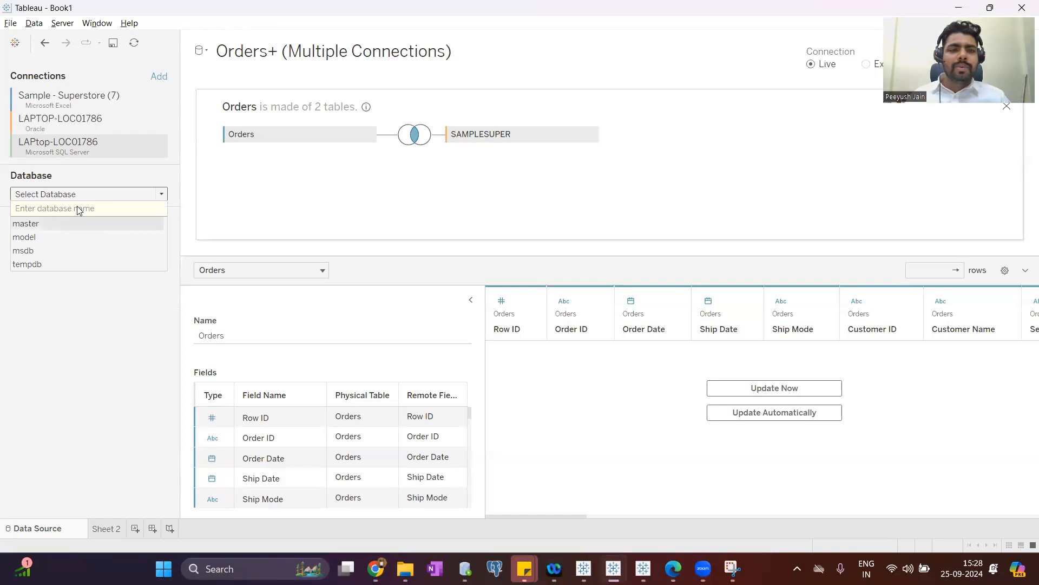
pyautogui.click(19, 225)
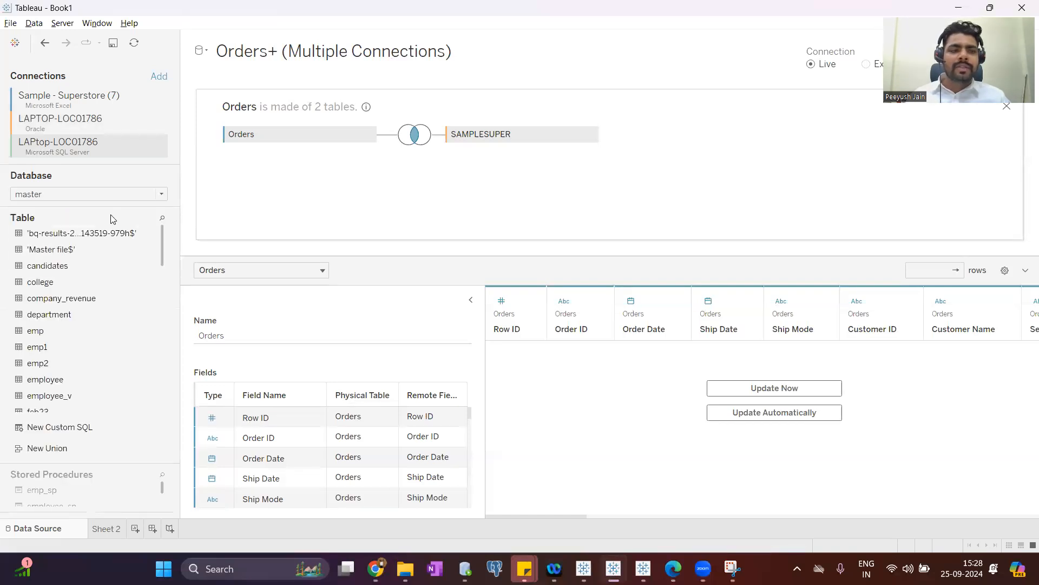
pyautogui.moveTo(82, 330); pyautogui.dragTo(590, 186)
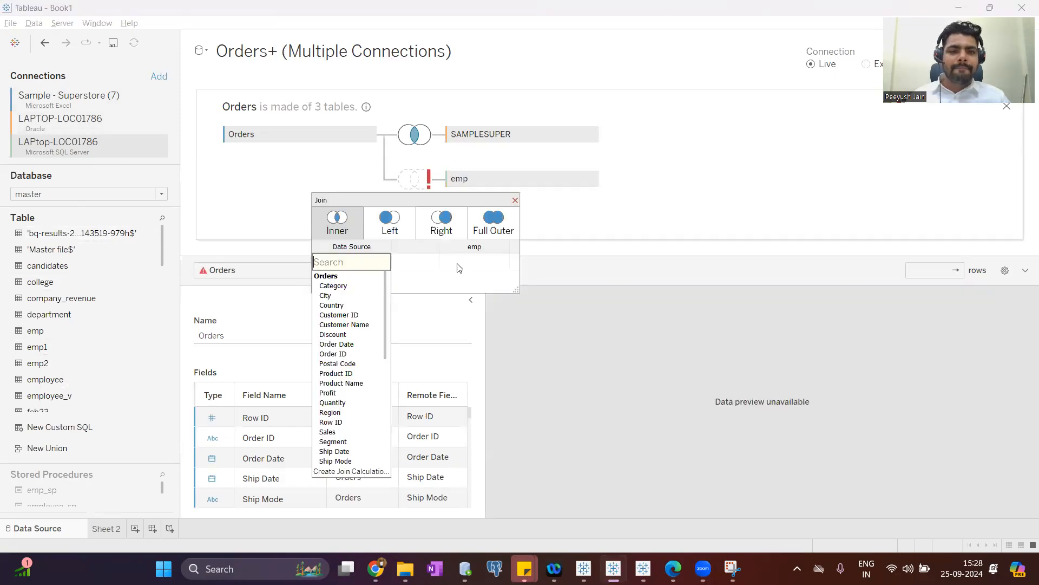
# - Define the inner join between Orders and emp with the clause Category = Name
pyautogui.click(346, 286)
pyautogui.click(345, 286)
pyautogui.click(344, 276)
pyautogui.click(342, 294)
pyautogui.click(343, 262)
pyautogui.click(346, 279)
pyautogui.click(465, 261)
pyautogui.click(469, 286)
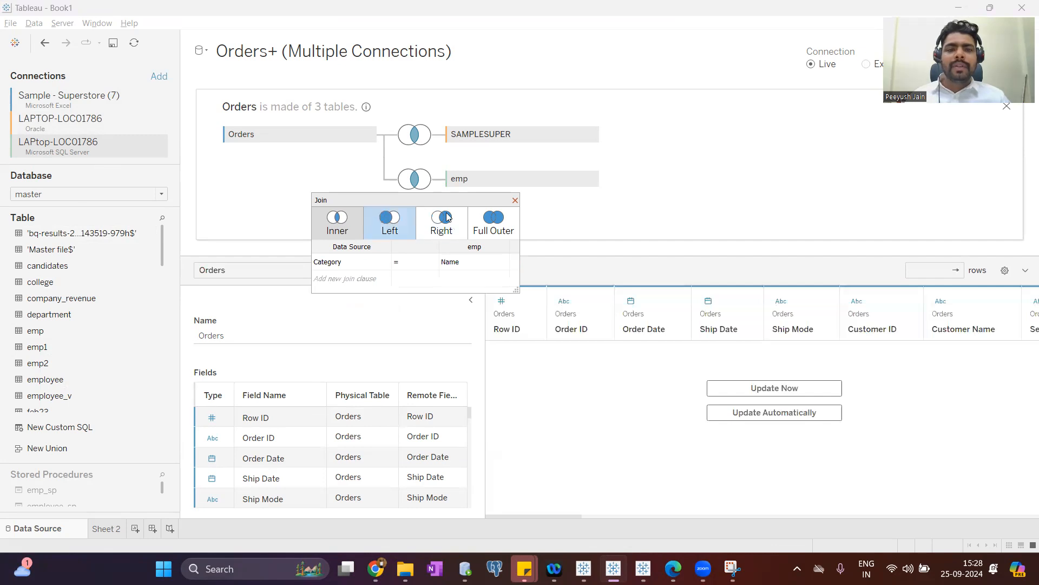
pyautogui.click(514, 201)
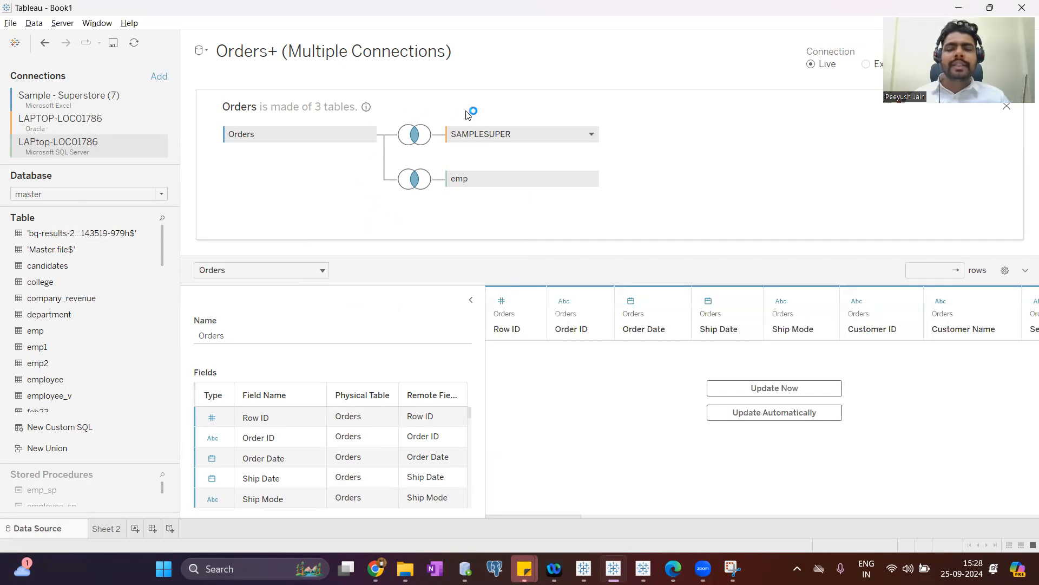
# - Change the join between Orders and emp to a left join and update the data preview
pyautogui.click(415, 179)
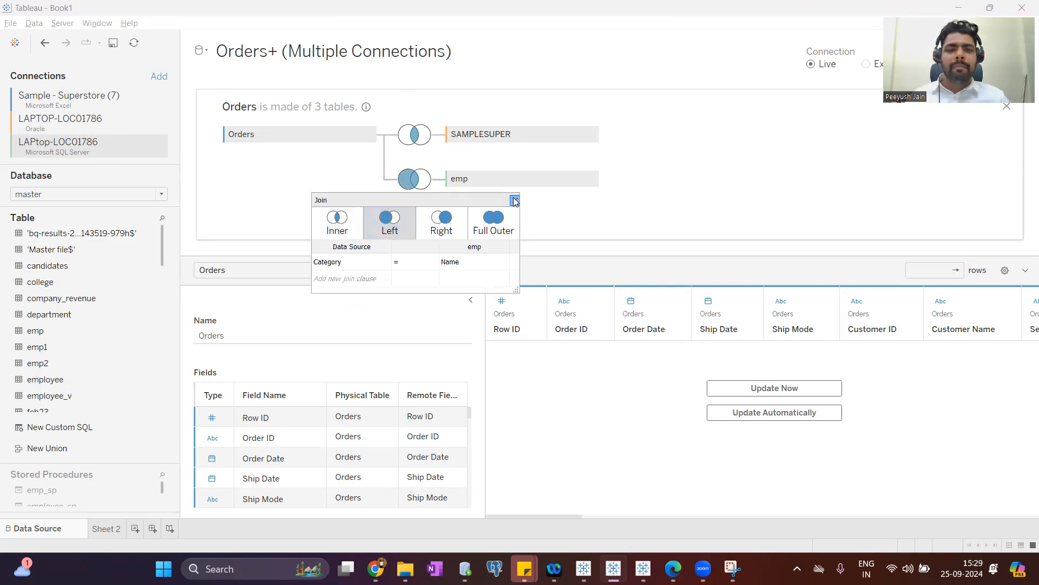
pyautogui.click(515, 200)
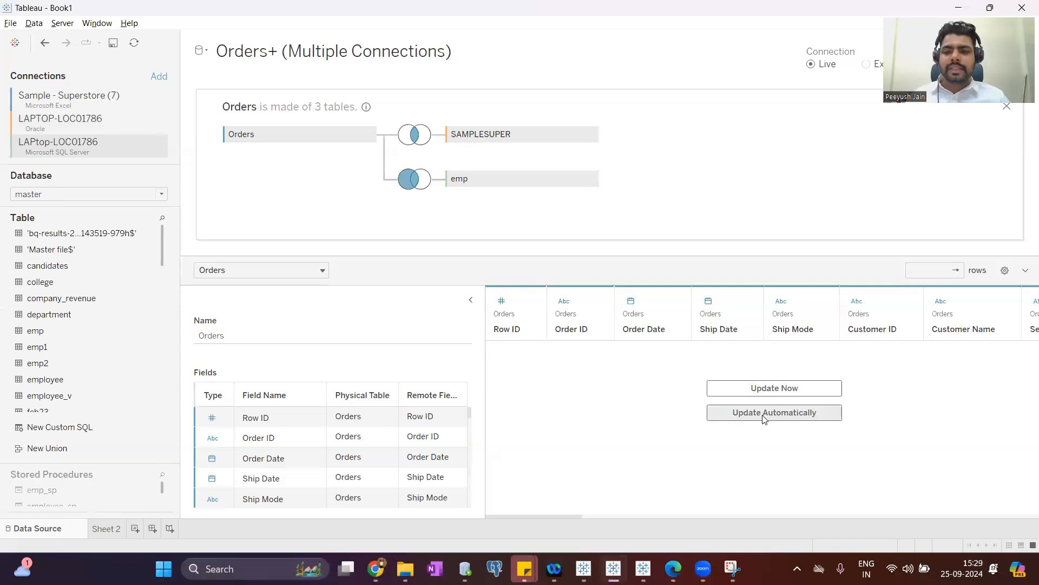
pyautogui.click(770, 386)
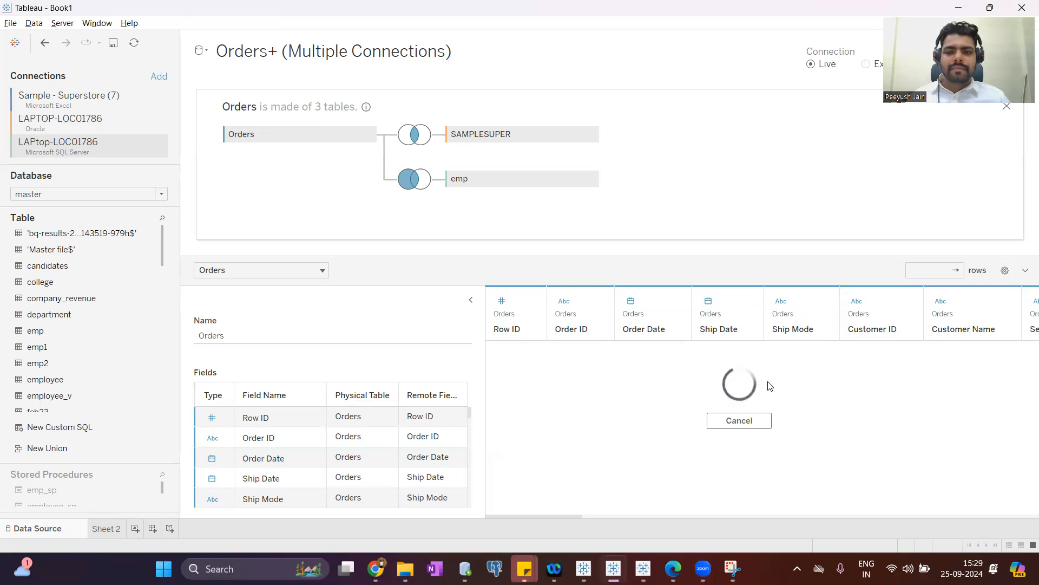
# - Review the data source's field list through the SAMPLESUPER and emp fields, checking each field's physical table
pyautogui.moveTo(415, 257); pyautogui.dragTo(415, 209)
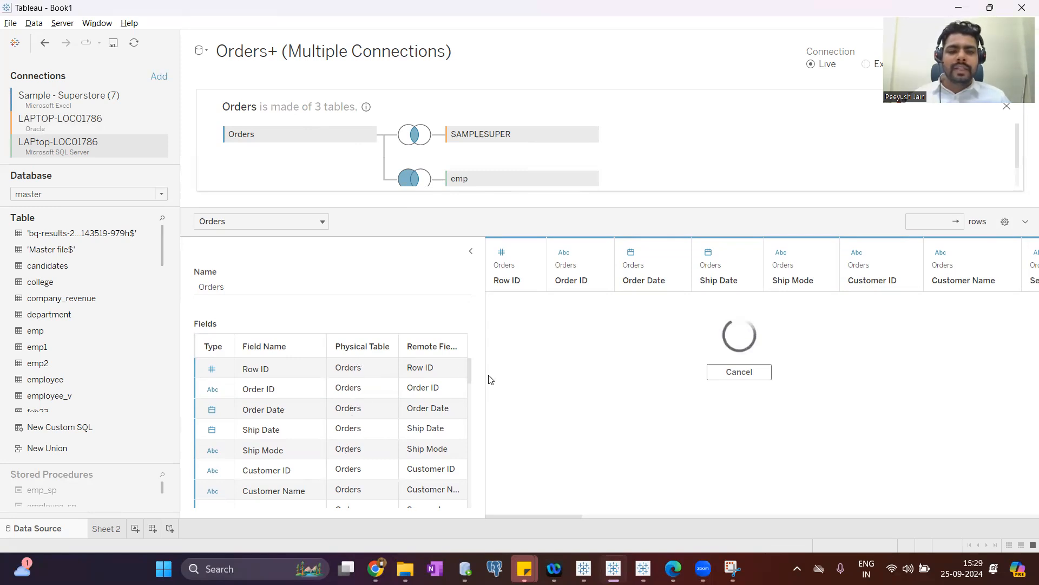
pyautogui.moveTo(469, 363); pyautogui.dragTo(470, 431)
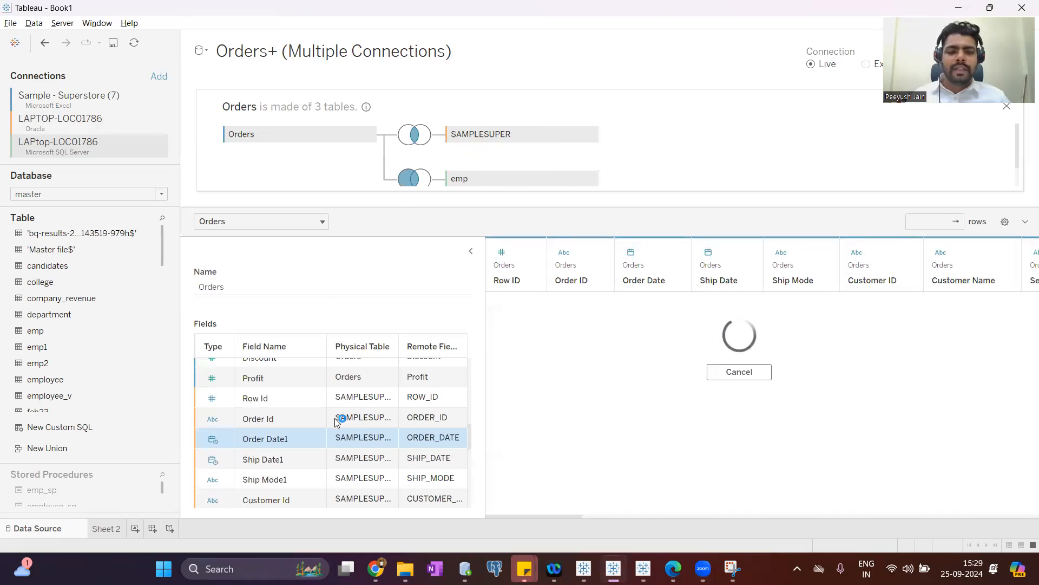
pyautogui.scroll(-6, 339, 417)
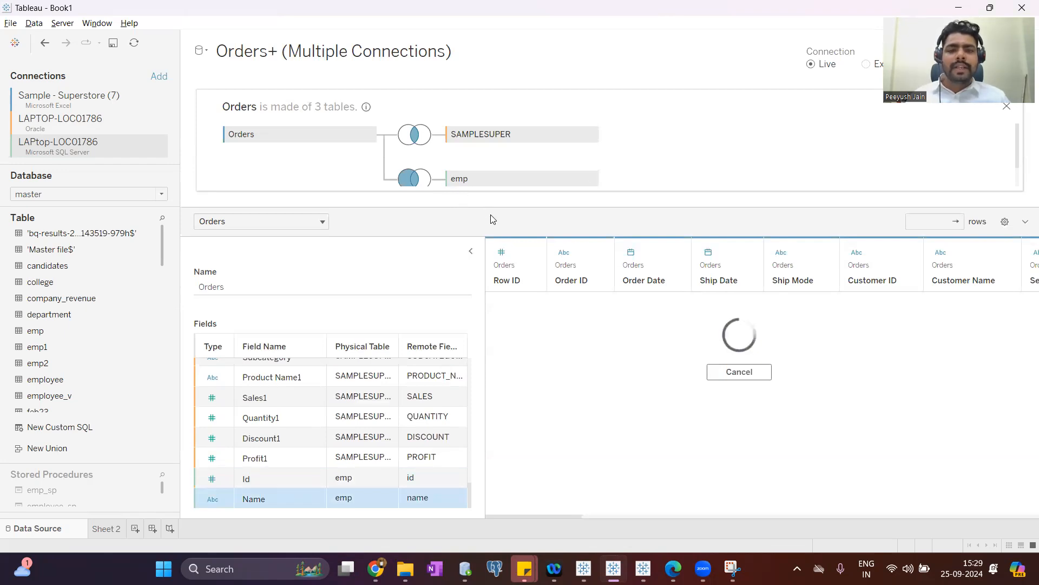
pyautogui.moveTo(487, 210); pyautogui.dragTo(471, 297)
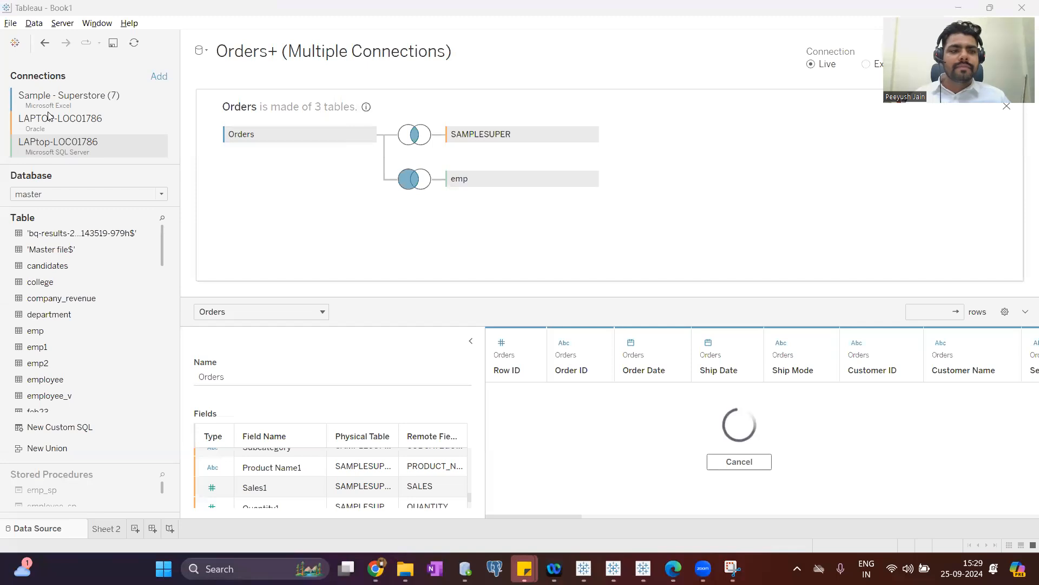
pyautogui.moveTo(450, 147); pyautogui.dragTo(440, 147)
pyautogui.moveTo(220, 150); pyautogui.dragTo(237, 150)
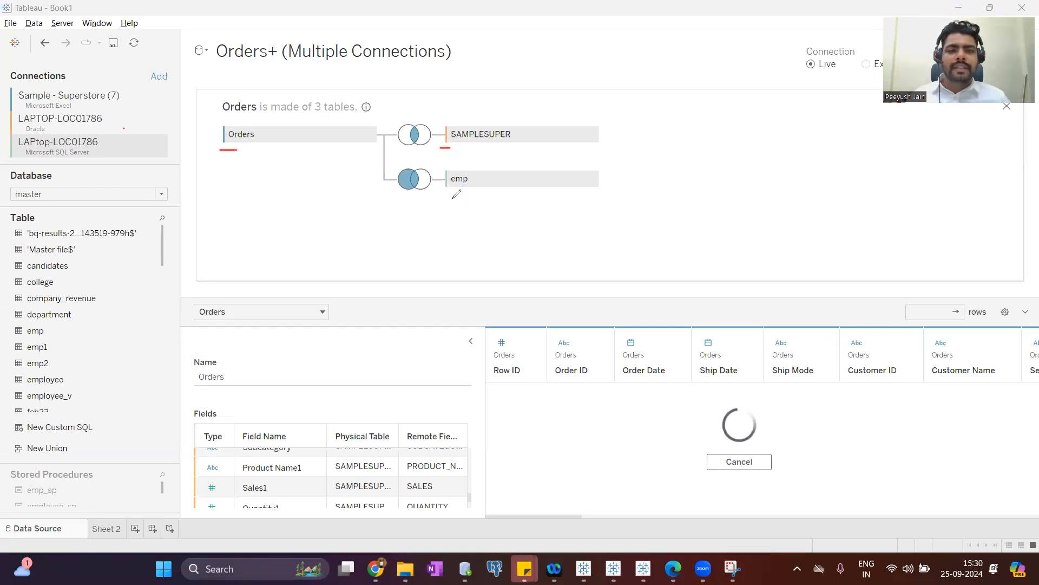